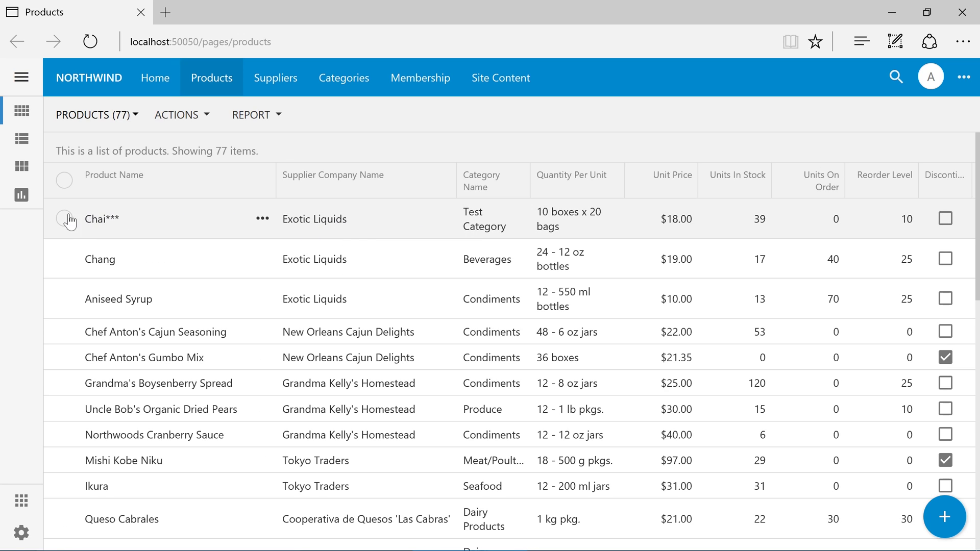
Select Chang, Aniseed Syrup and Chef Anton's Cajun Seasoning and show their row actions
click(65, 259)
click(64, 299)
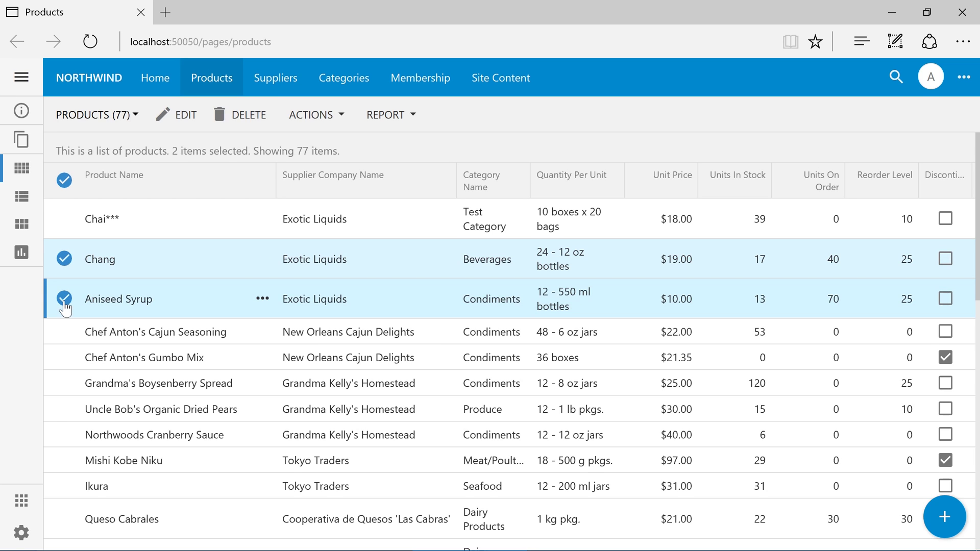
click(65, 332)
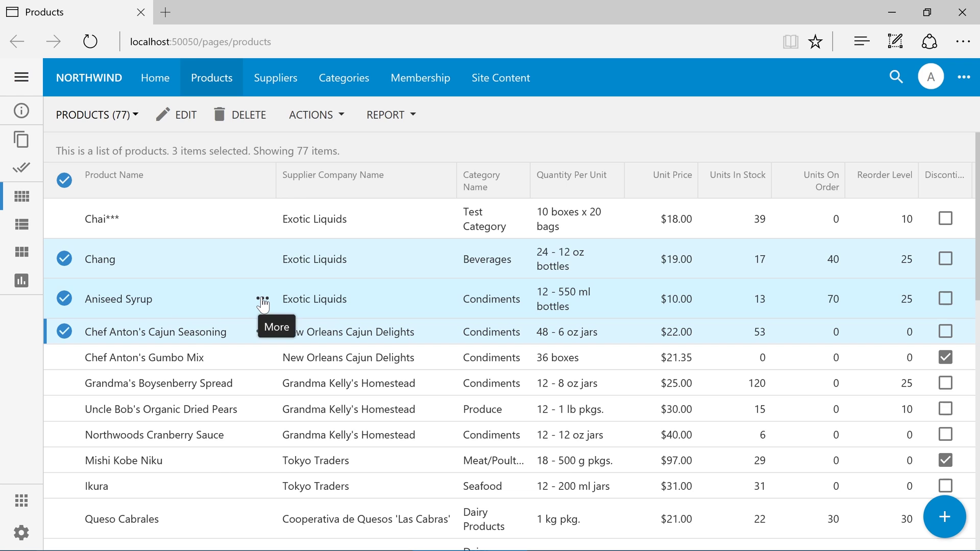
click(262, 299)
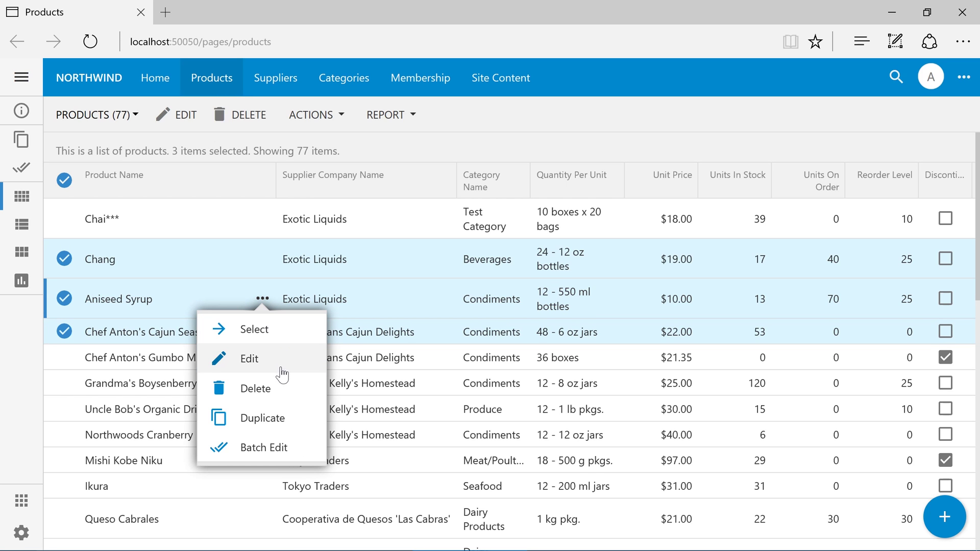
Batch-edit the three products to category Beverages and 25 units in stock, confirming the update
click(296, 445)
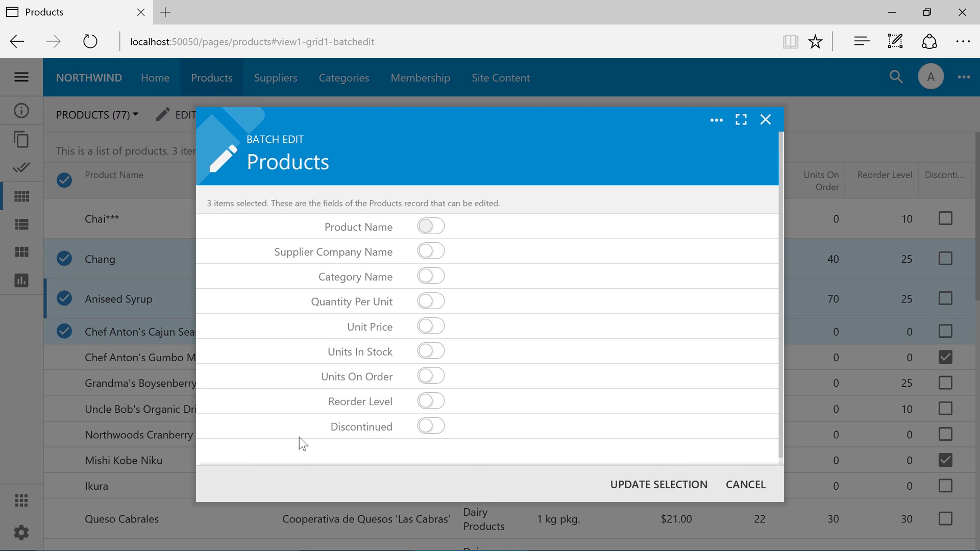
click(421, 281)
text(beverages)
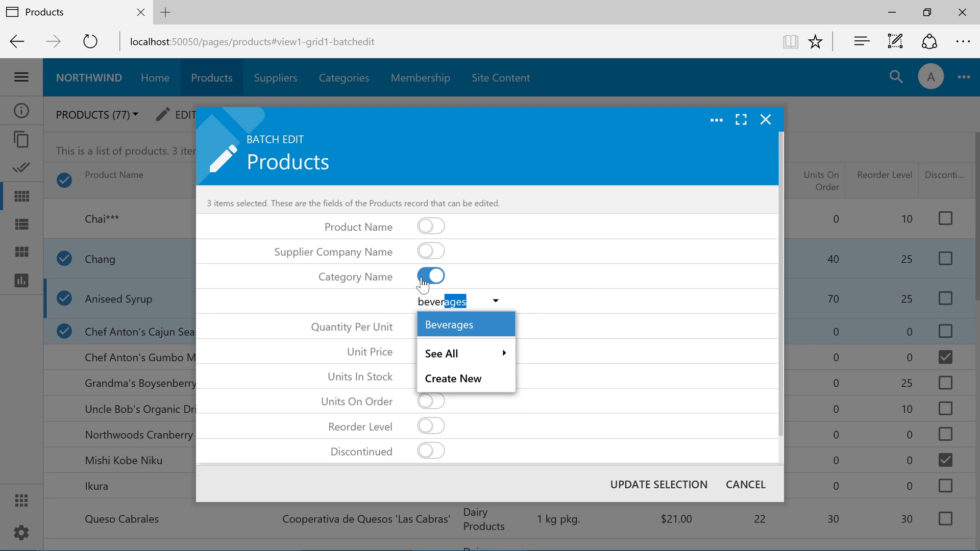
key(Return)
click(430, 376)
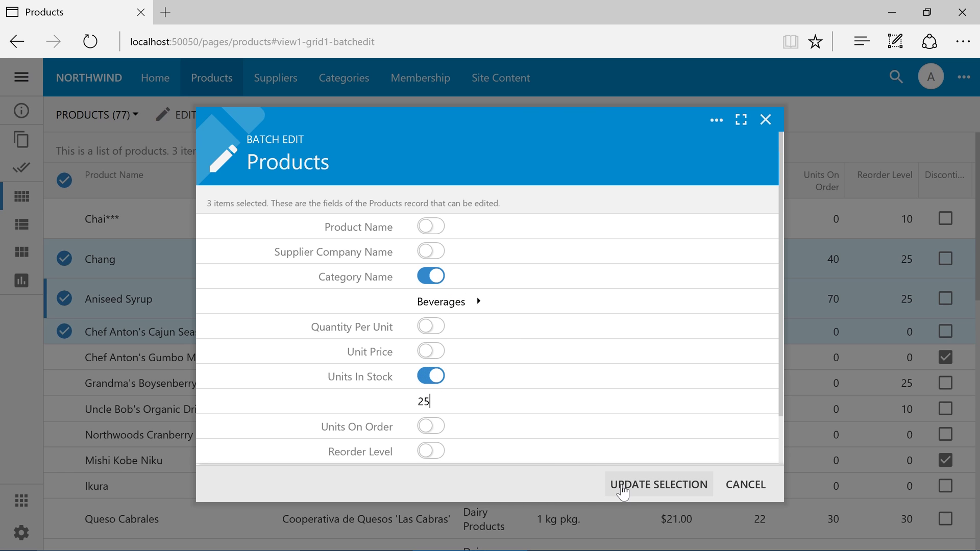
click(623, 486)
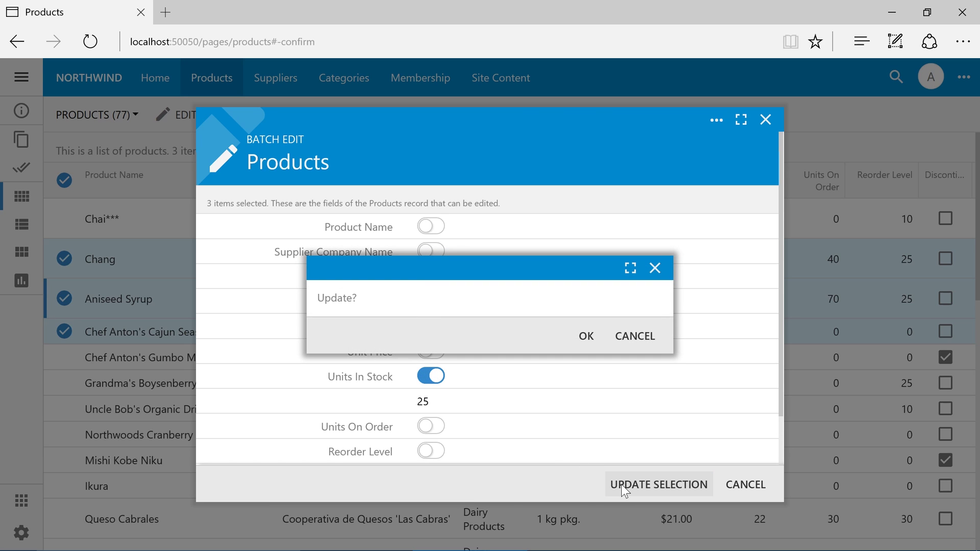
click(586, 336)
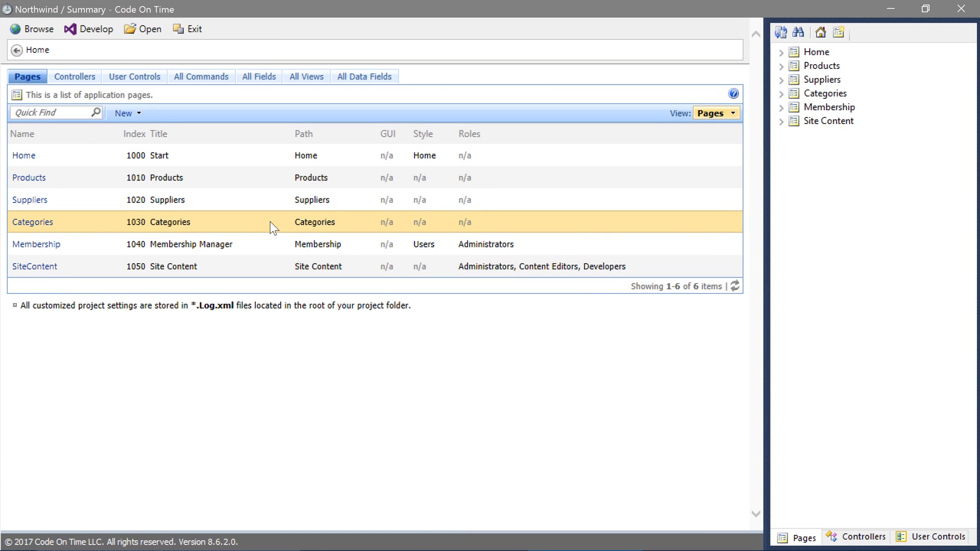
Expand the Products page and container1 in the Pages tree to reveal view1 (Products, grid1)
click(780, 67)
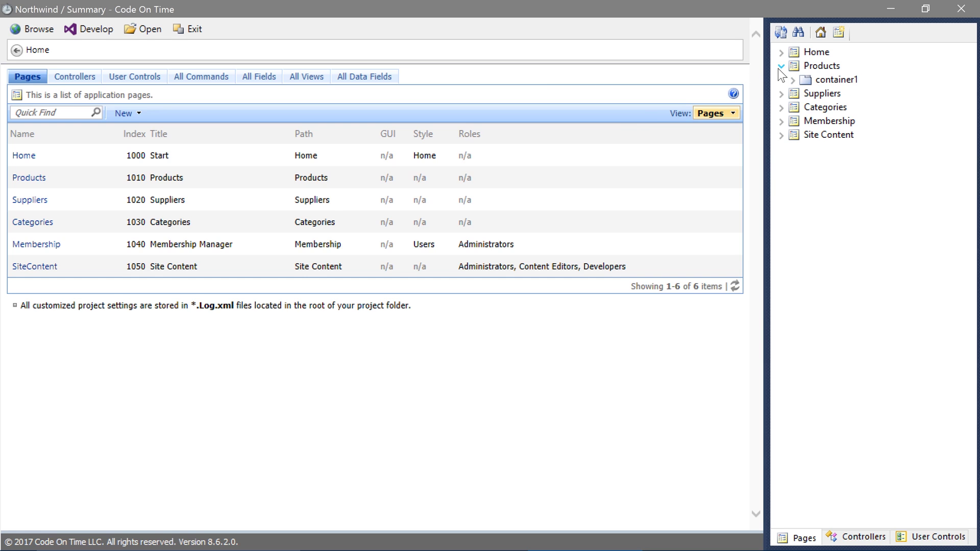
click(794, 80)
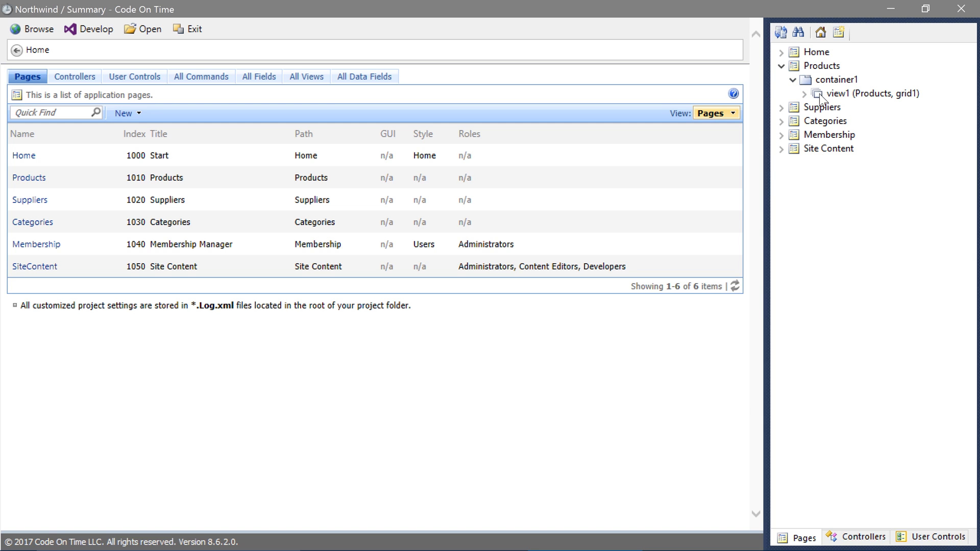
Set Selection Mode of view1 (Products, grid1) to Multiple and save the data view
click(820, 95)
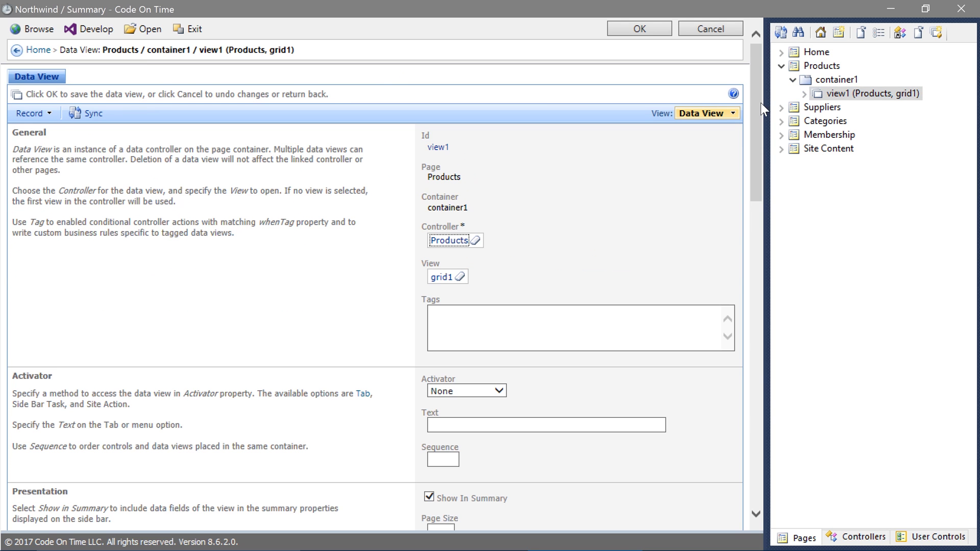
drag(760, 103, 758, 210)
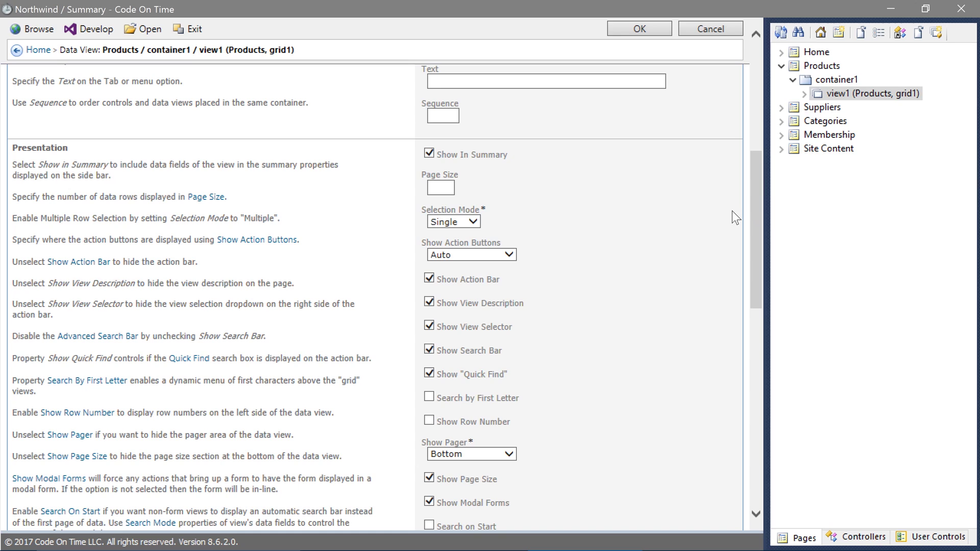
click(474, 222)
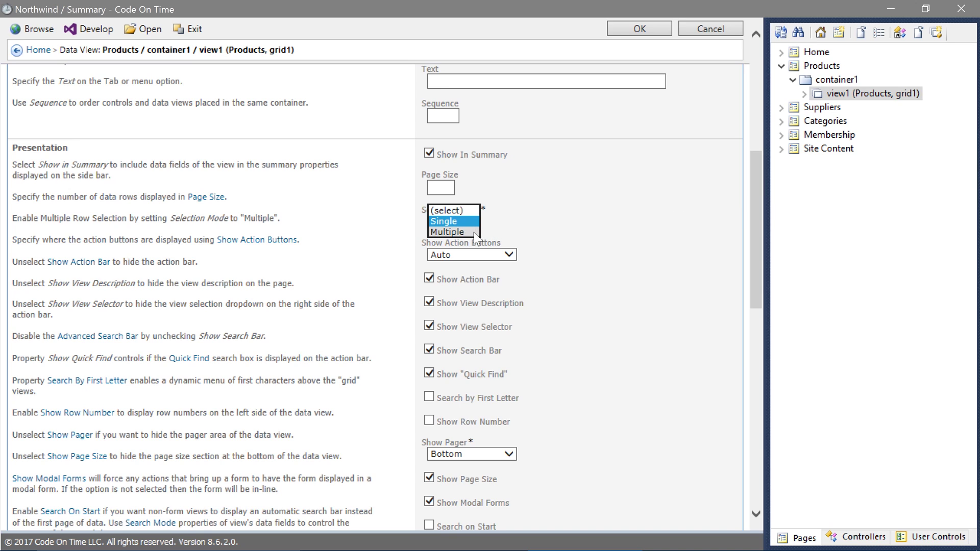
click(474, 232)
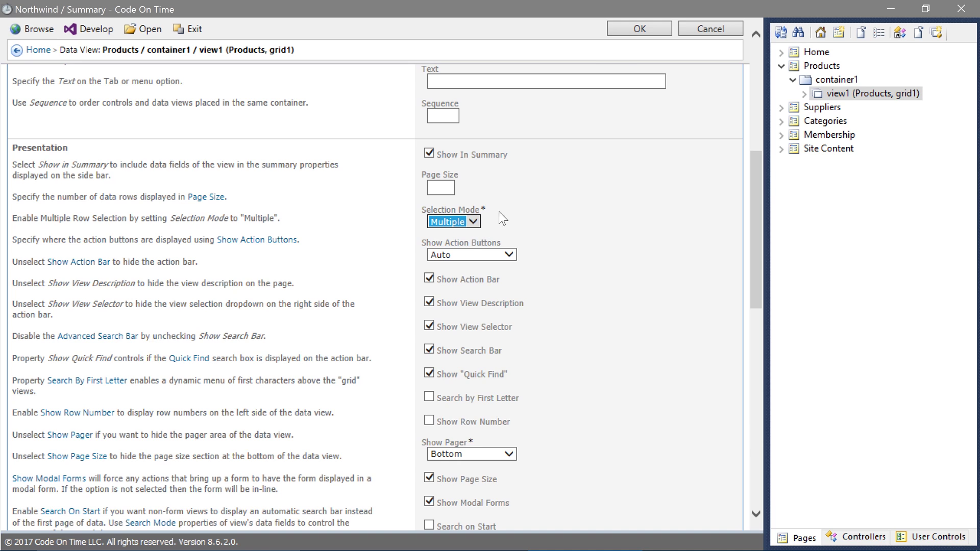
click(633, 30)
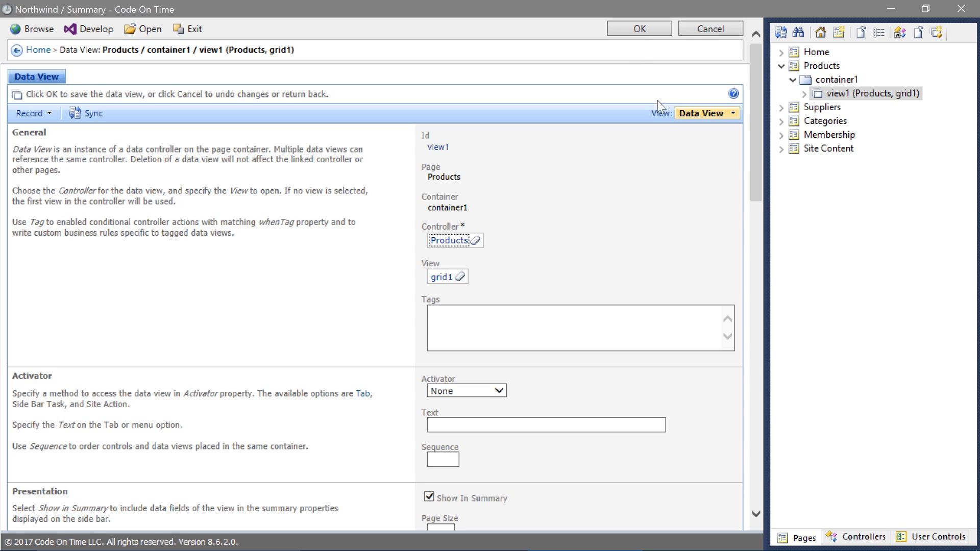
In the Controllers tree, expand Products > Actions and create a new action in ag1 (Grid)
click(878, 537)
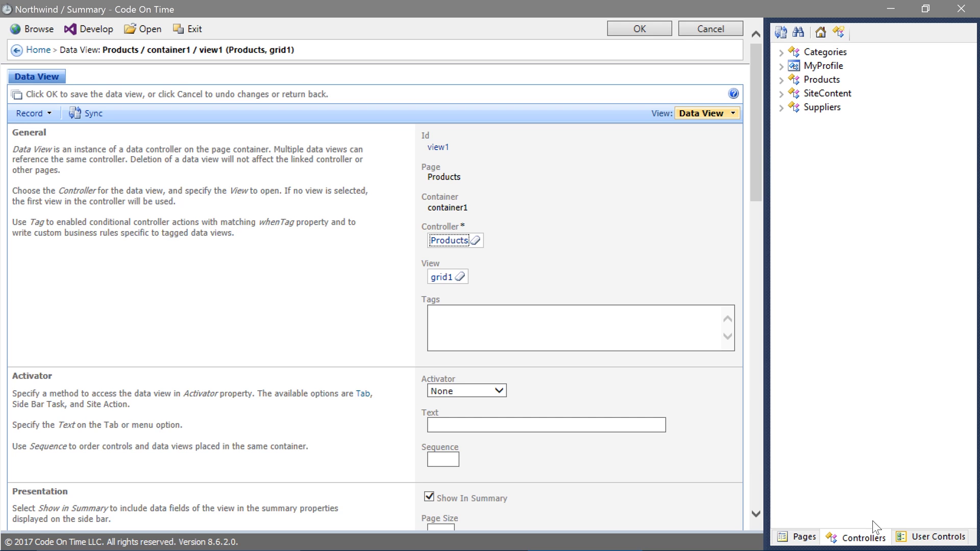
click(781, 80)
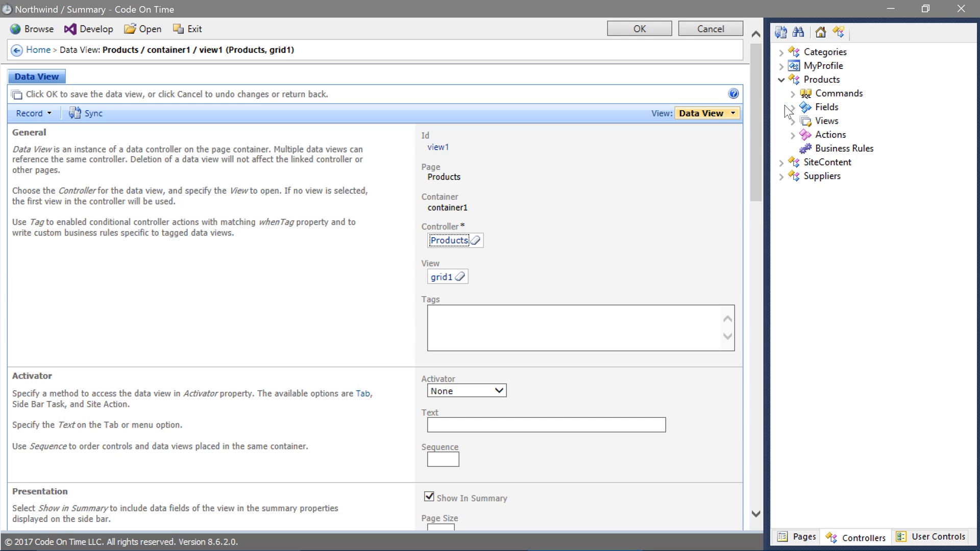
click(793, 136)
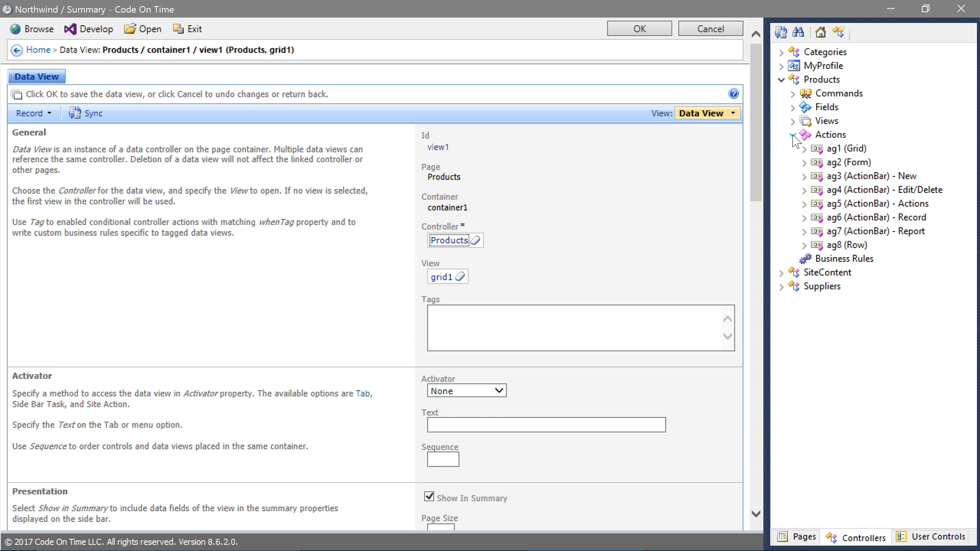
right_click(817, 152)
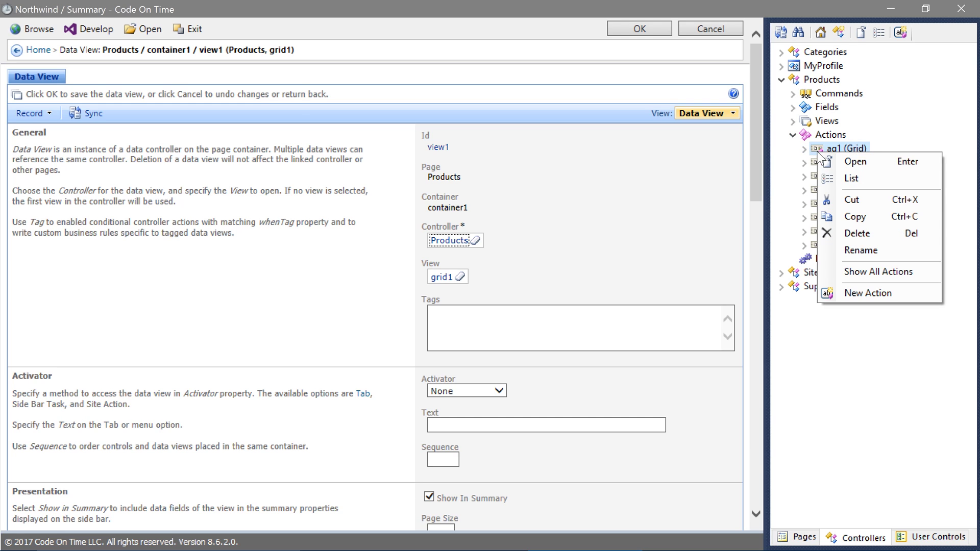
click(853, 293)
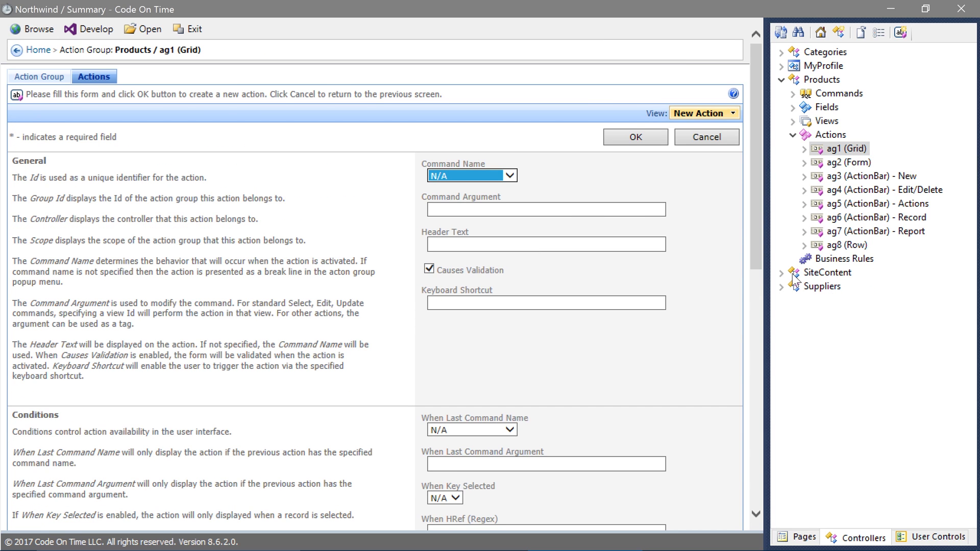
Save new action a100 with Command Name Batch Edit, then launch the app in the browser
click(510, 176)
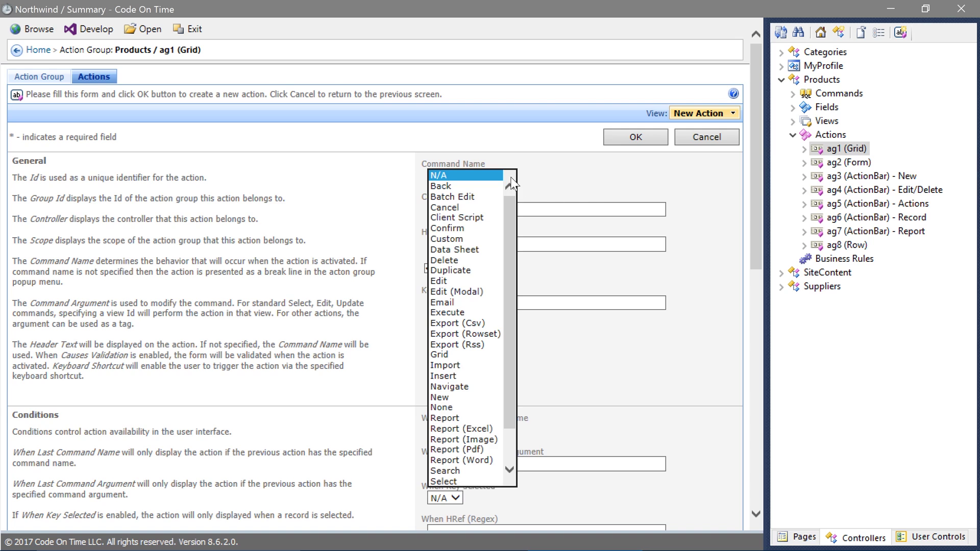
click(492, 197)
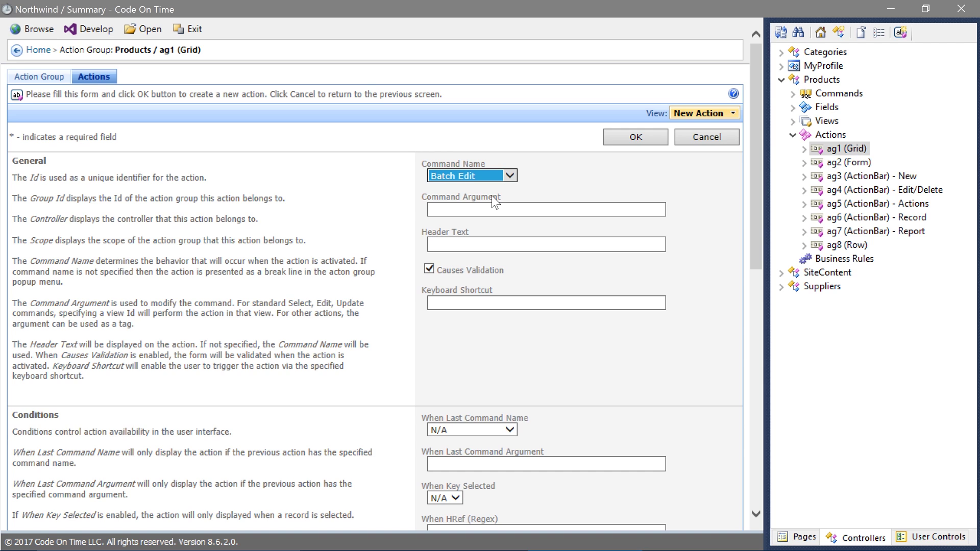
click(616, 136)
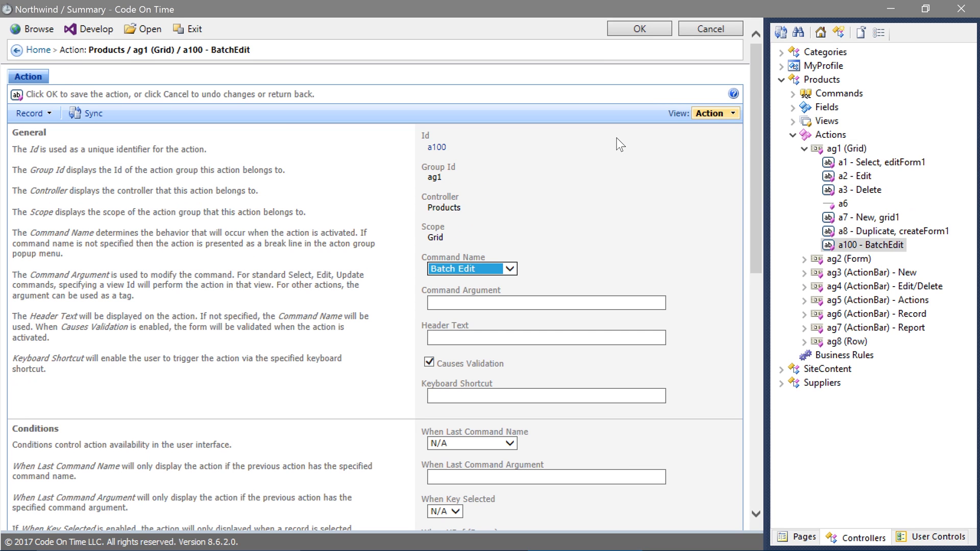
click(31, 34)
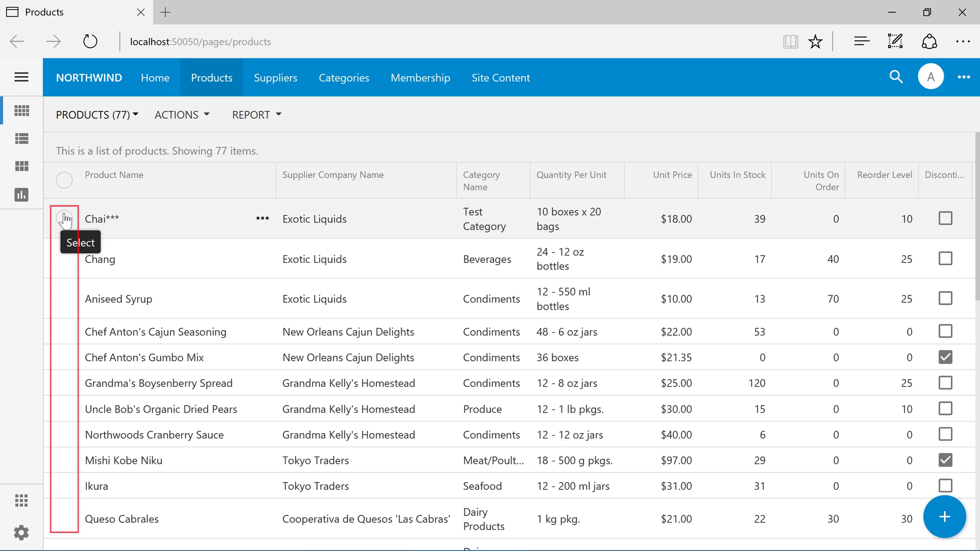
Select Chang, Aniseed Syrup and Chef Anton's Cajun Seasoning, then choose Batch Edit from the row actions
click(64, 259)
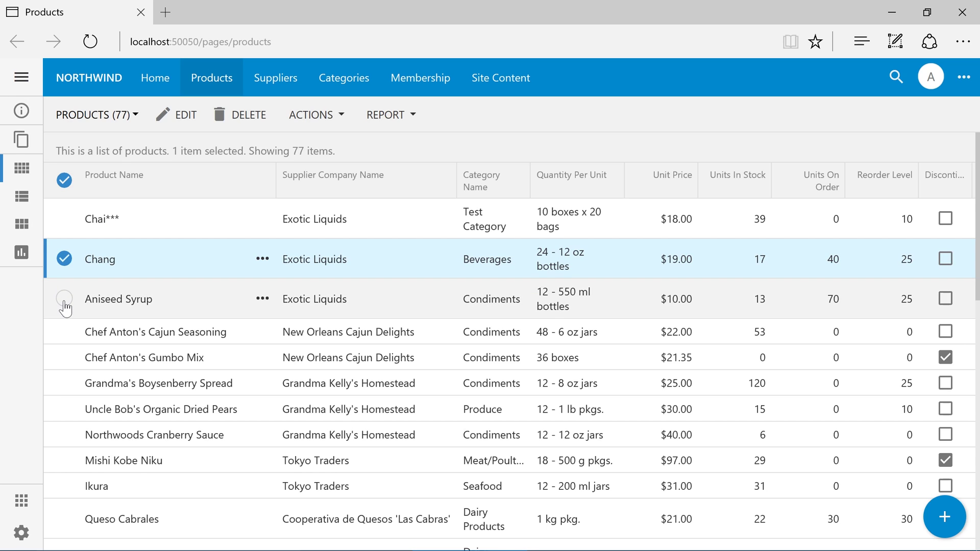
click(64, 300)
click(64, 332)
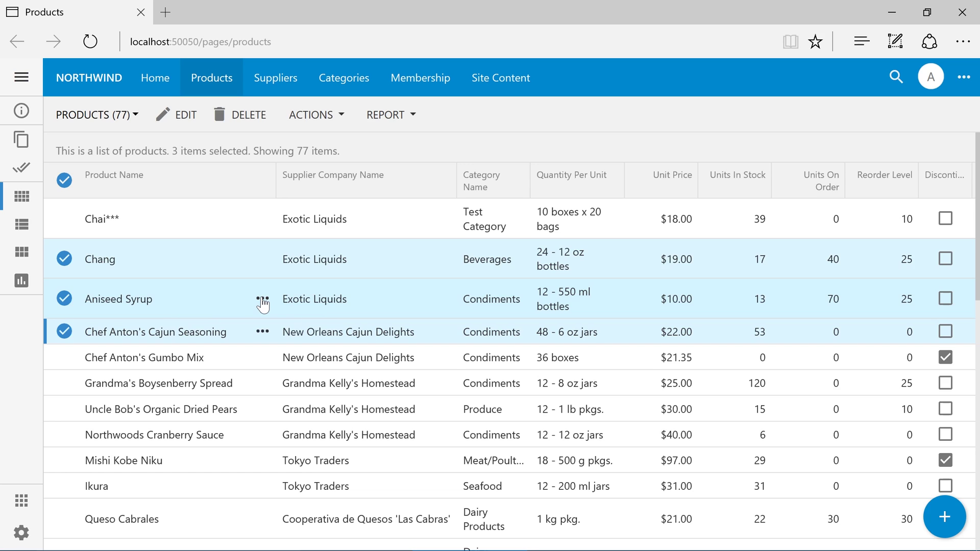
click(262, 299)
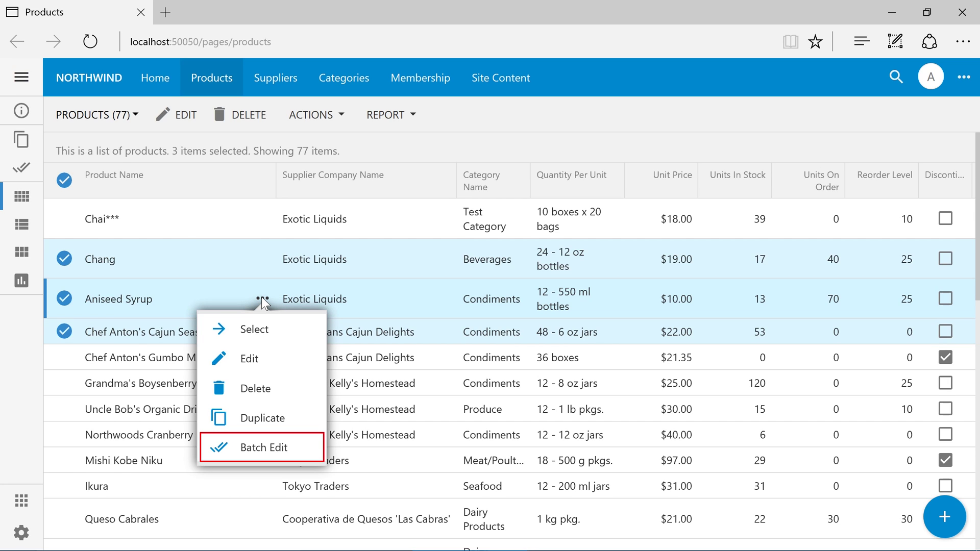
click(300, 445)
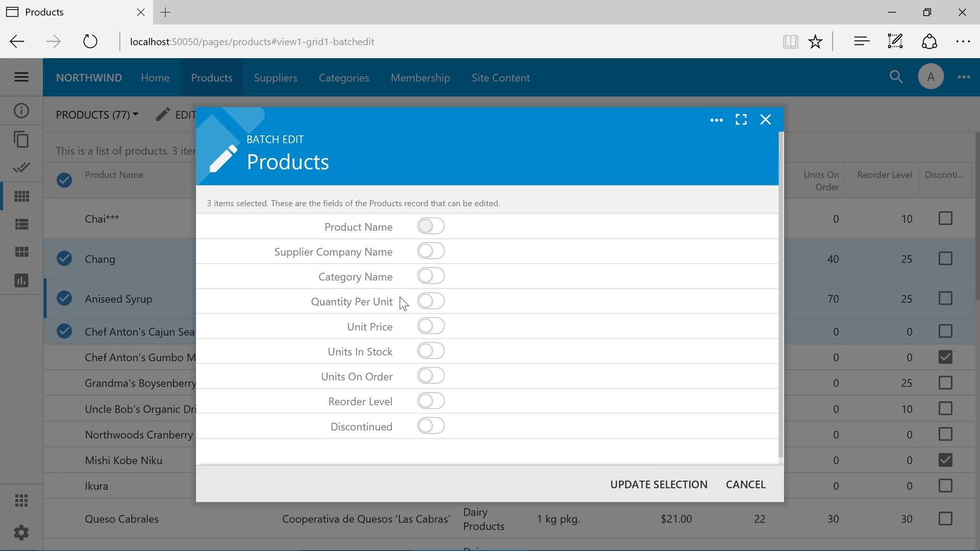
Set Category Name to Beverages and Units In Stock to 25, then update and confirm the selection
click(428, 277)
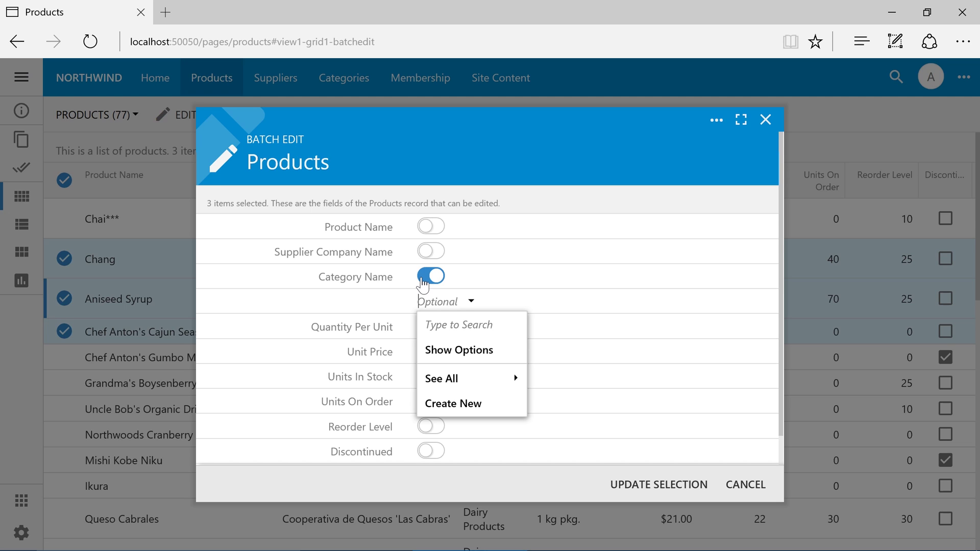
text(beverages)
key(Return)
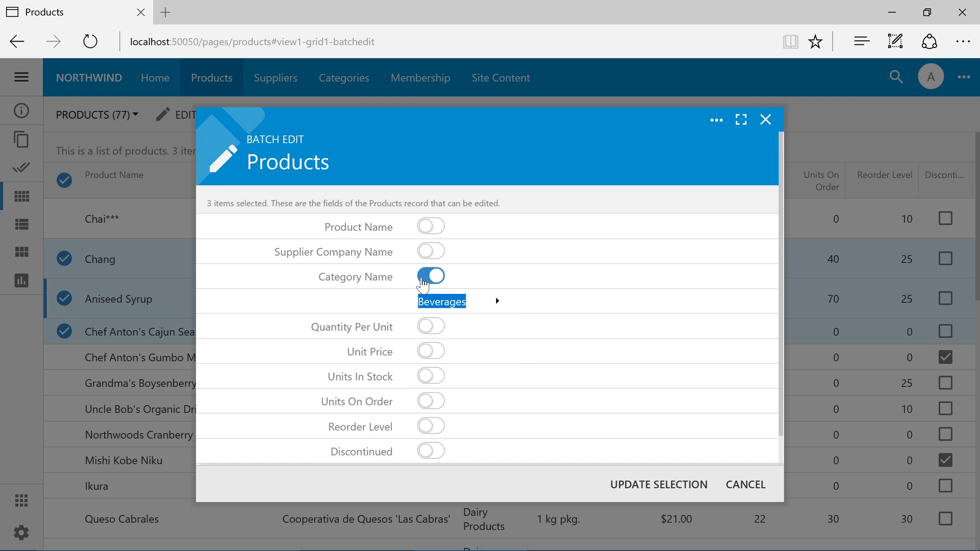
click(430, 376)
text(25)
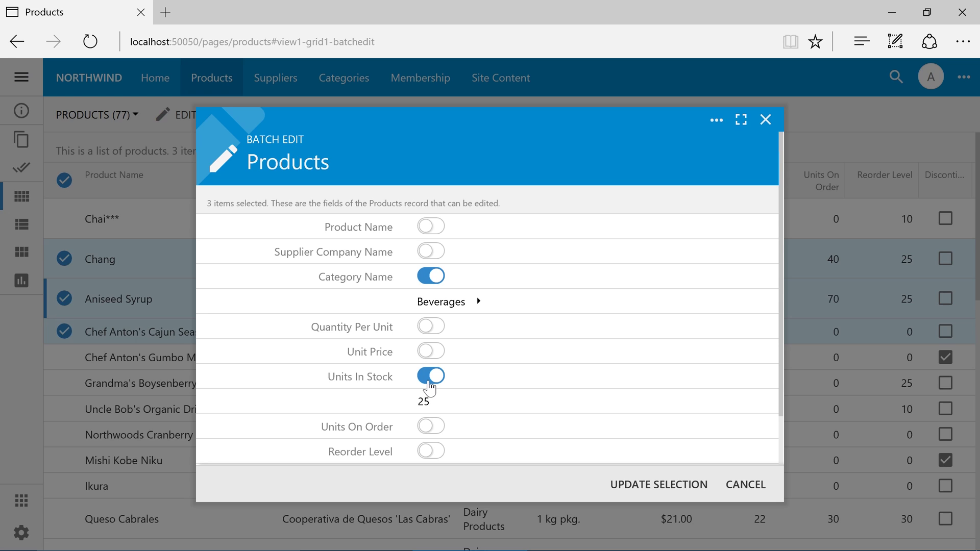
click(620, 484)
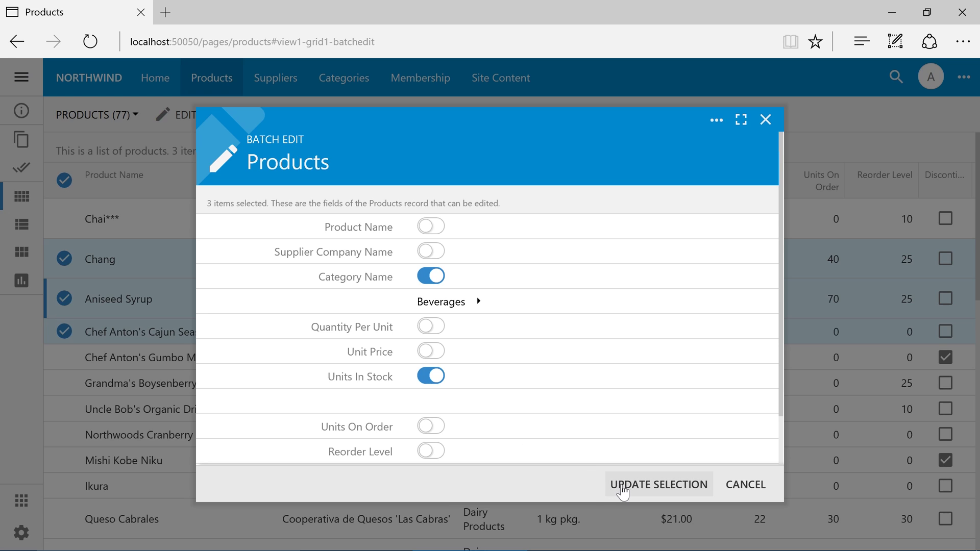
click(585, 335)
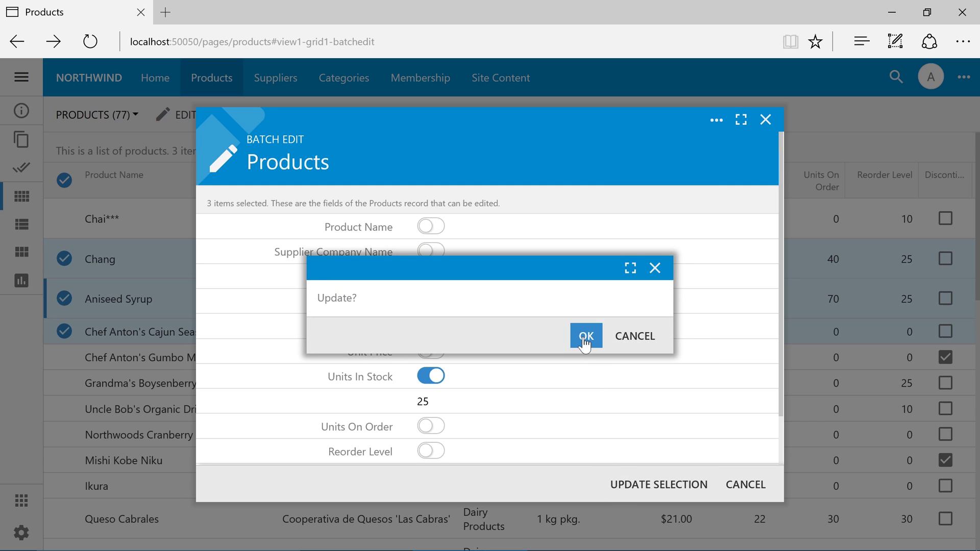